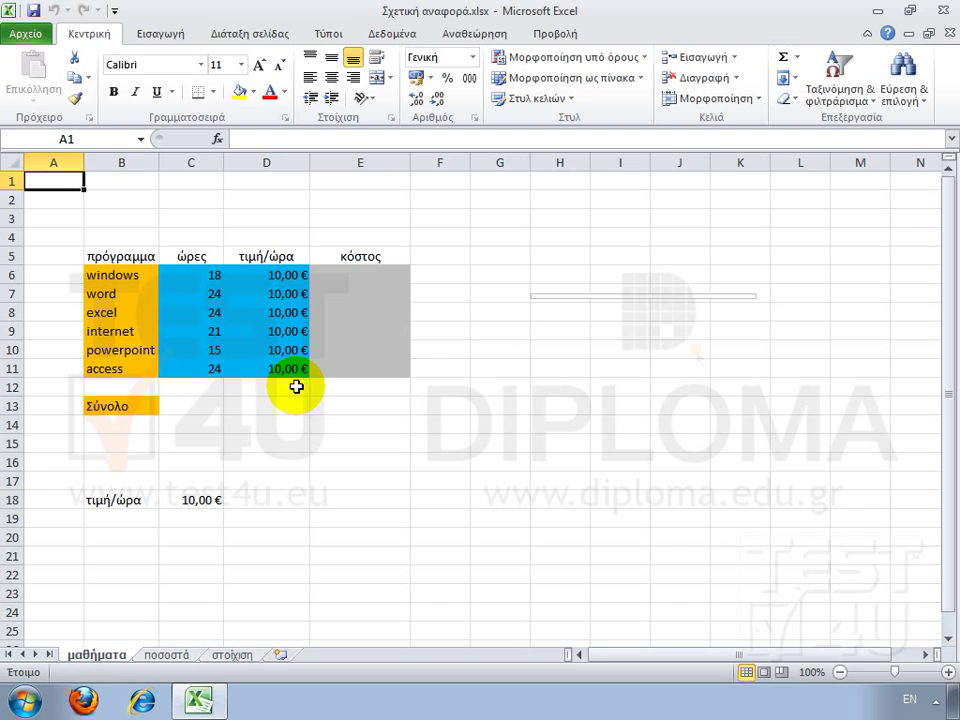
Step: Enter the formula =C6*D6 in E6 so the windows cost shows 180,00 €
left_click(361, 279)
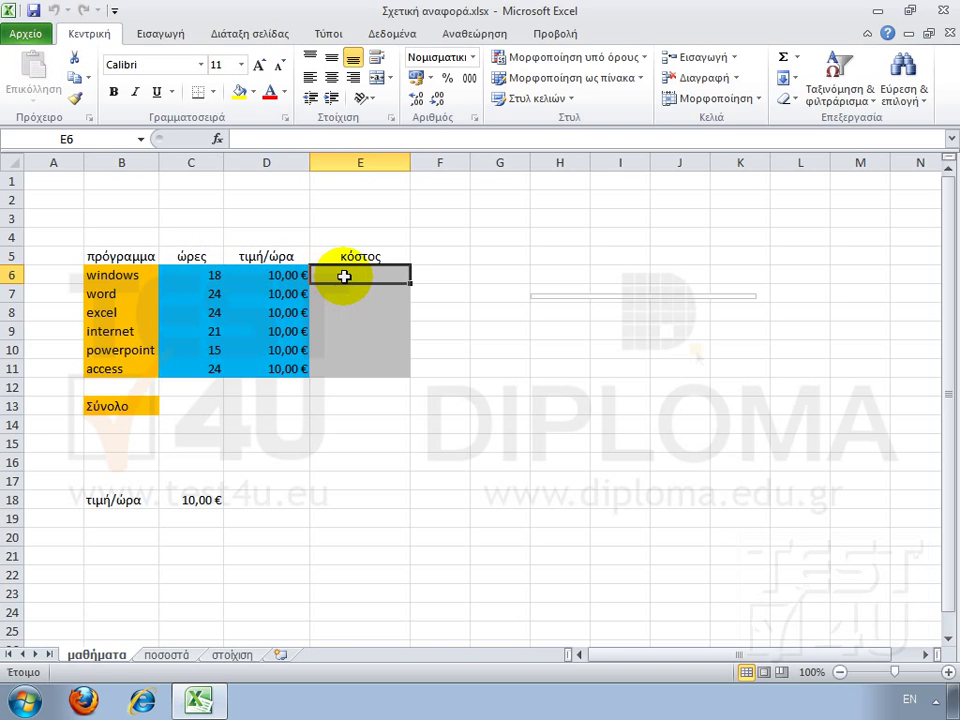
type("=")
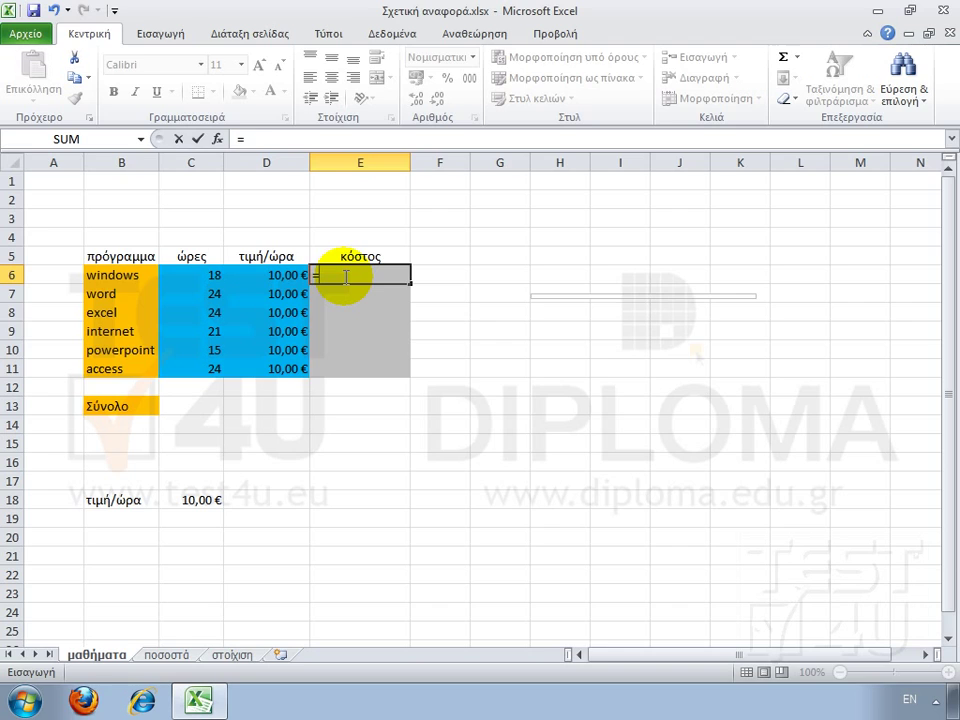
left_click(199, 270)
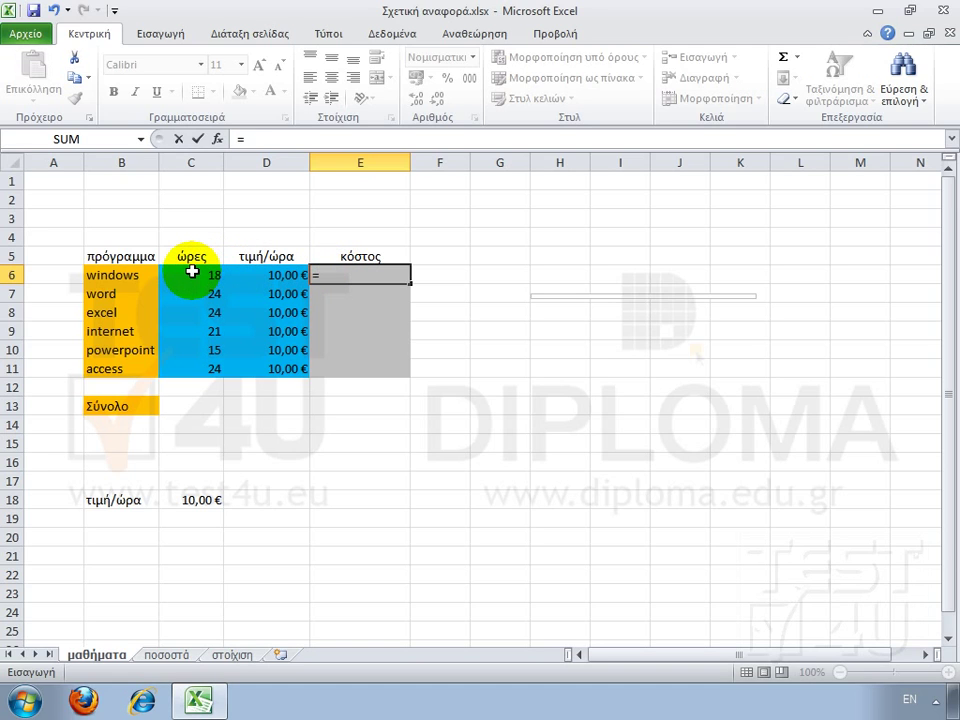
left_click(192, 271)
type("c")
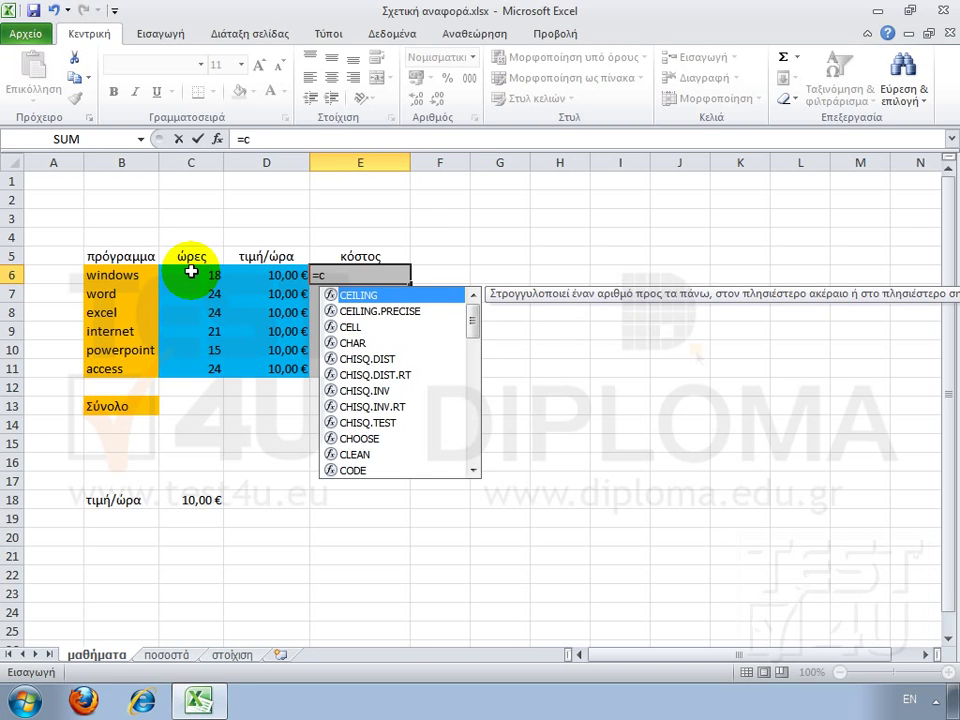
type("6")
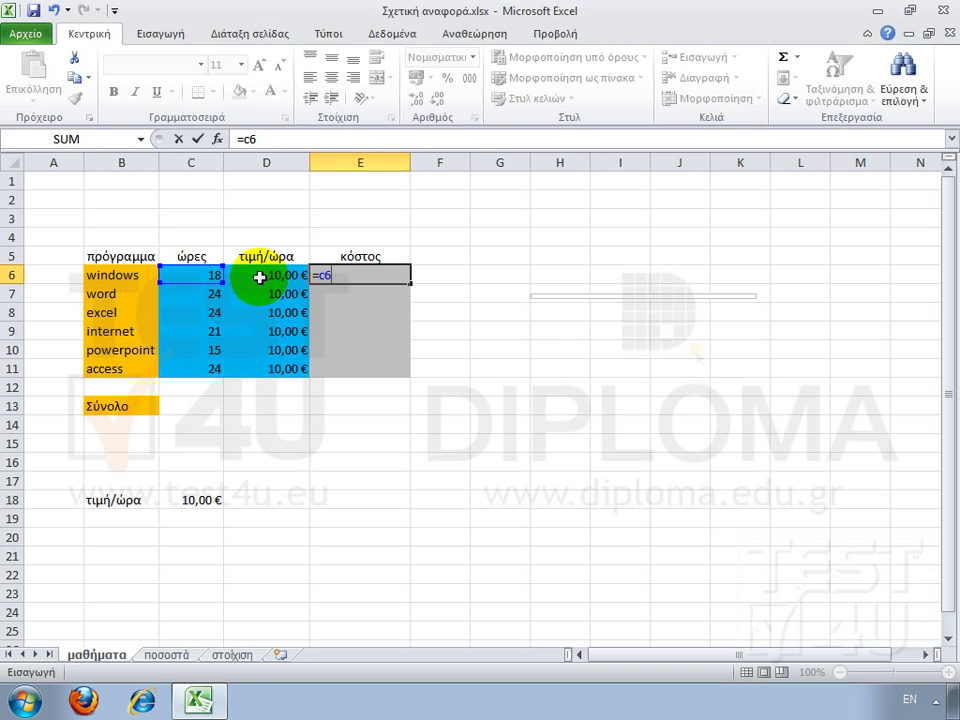
type("*d6")
key("Return")
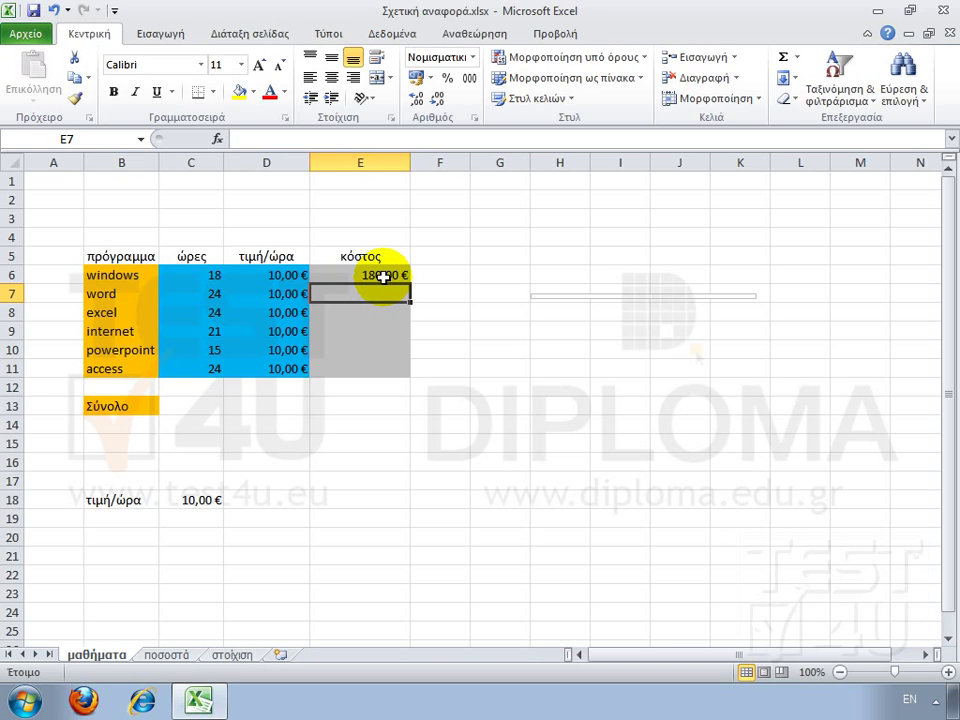
Step: Select E6 to display its formula =C6*D6 for the explanatory note
left_click(345, 276)
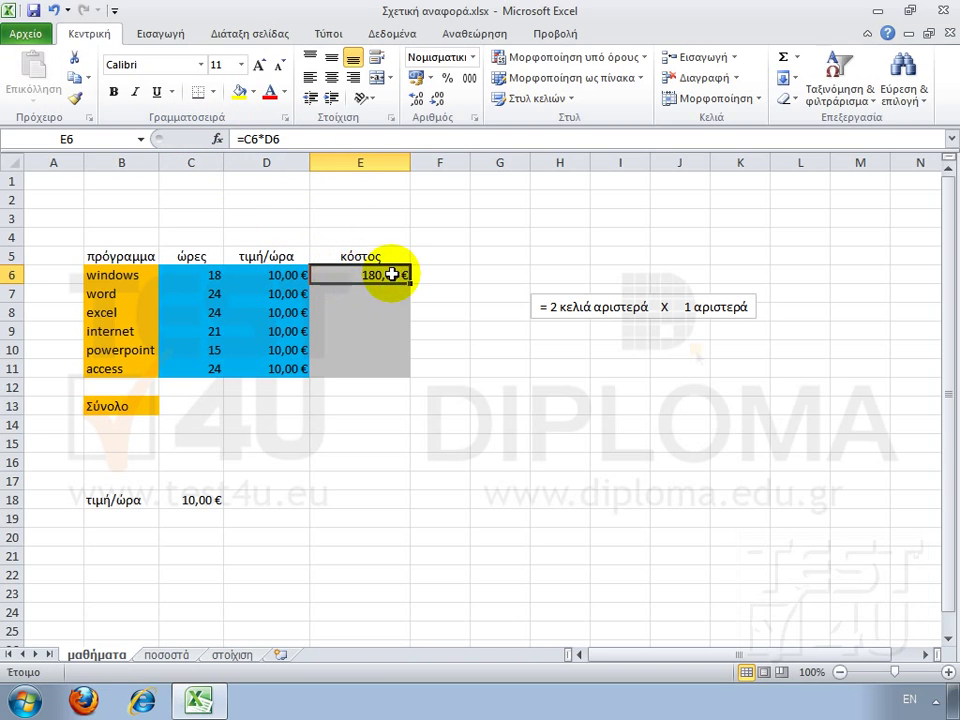
Step: Move the formula note box up-left beside the 180,00 € cost in E6, then deselect it
left_click(619, 294)
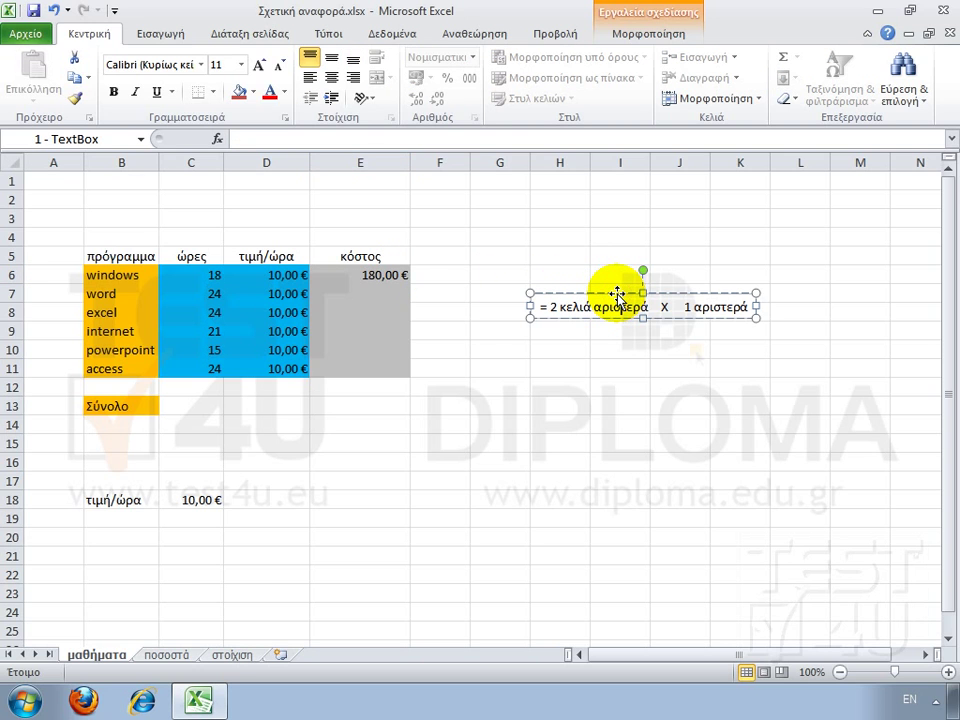
left_click_drag(617, 294, 499, 262)
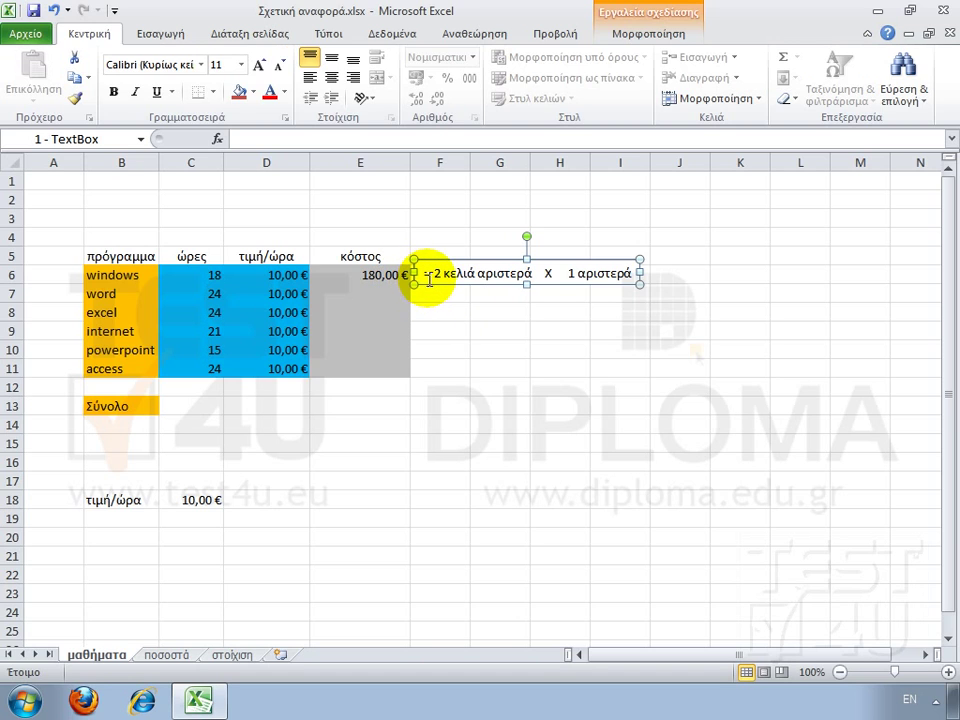
left_click(438, 308)
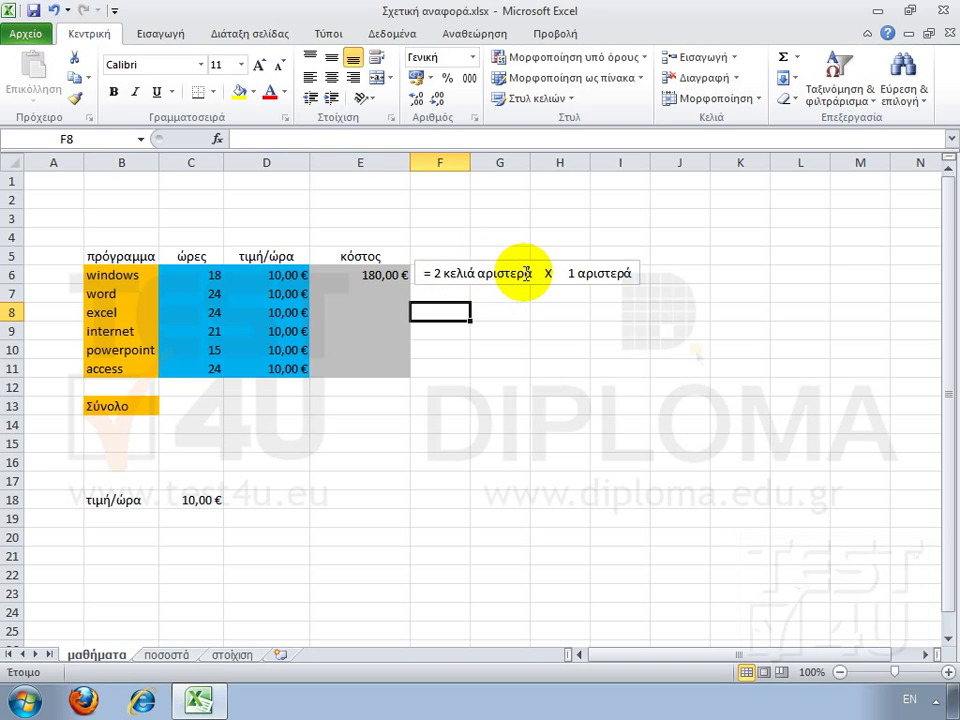
left_click(193, 272)
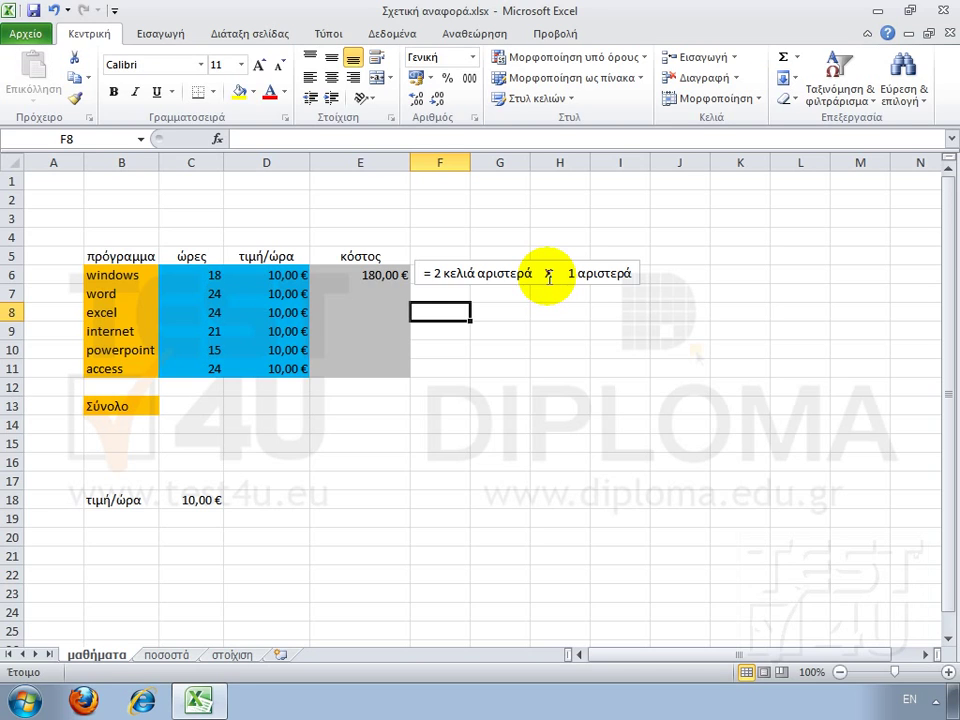
left_click(276, 272)
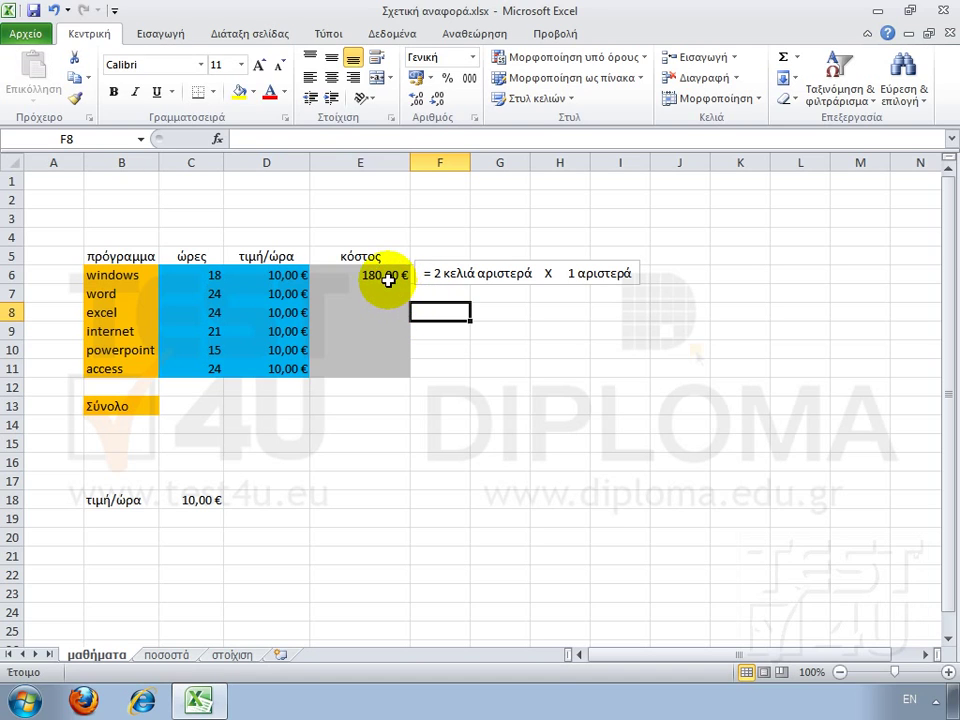
Step: Fill the E6 formula down to E11, giving 240,00, 240,00, 210,00, 150,00 and 240,00 €
left_click(390, 279)
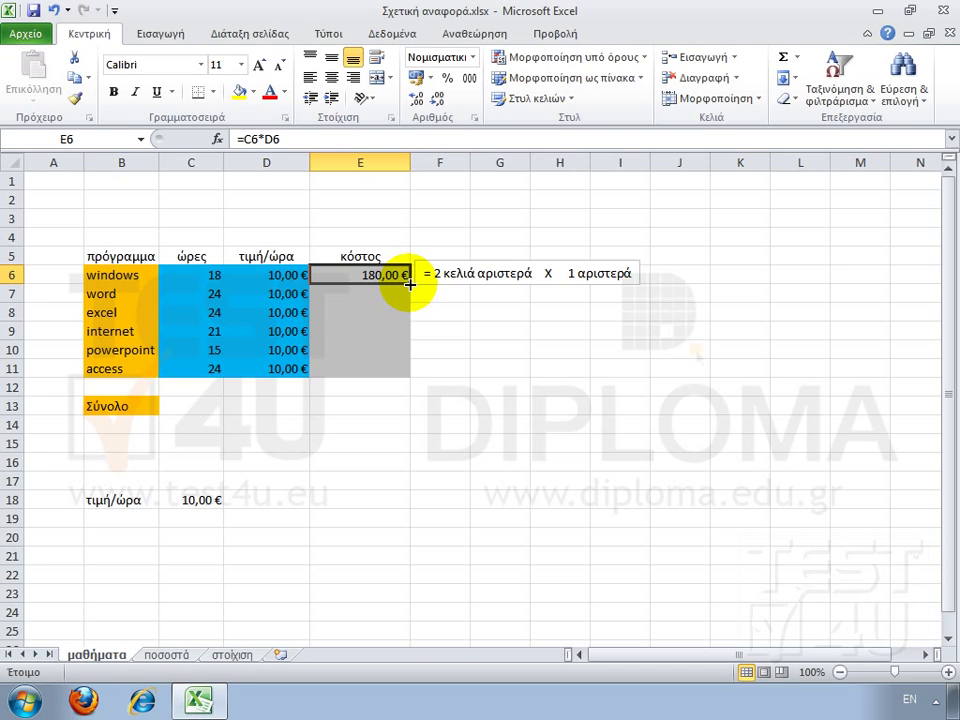
left_click_drag(410, 284, 418, 329)
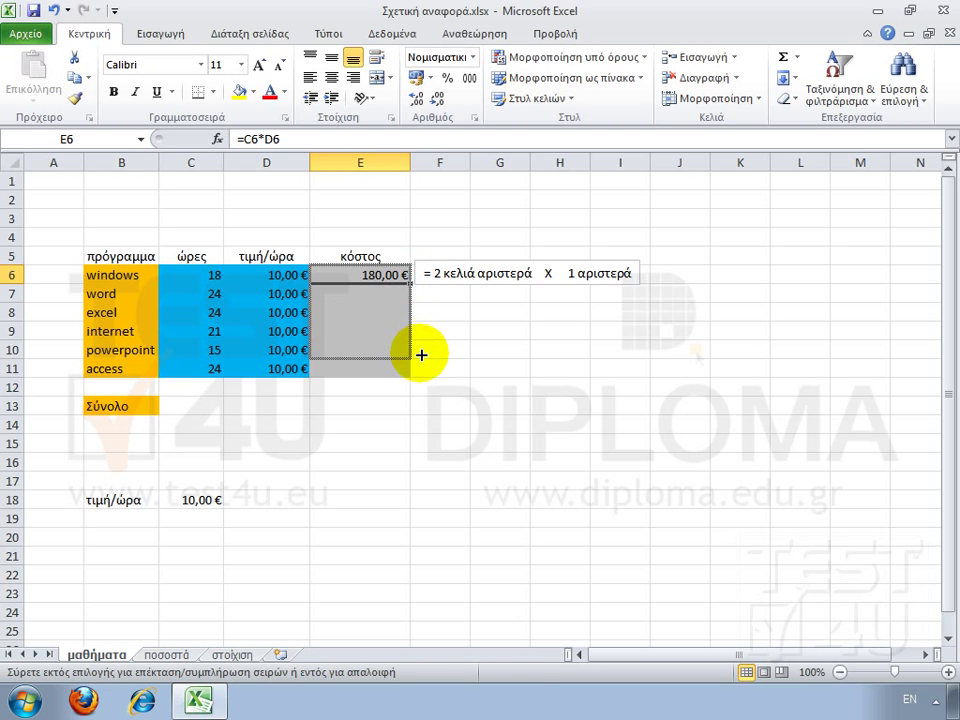
left_click_drag(418, 329, 420, 369)
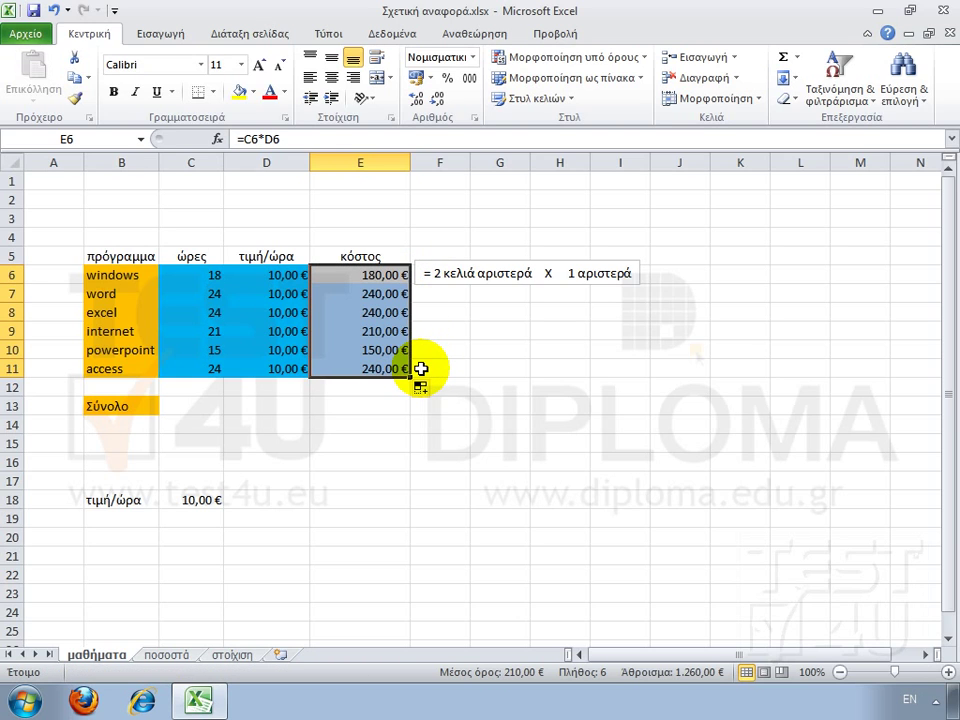
left_click(436, 284)
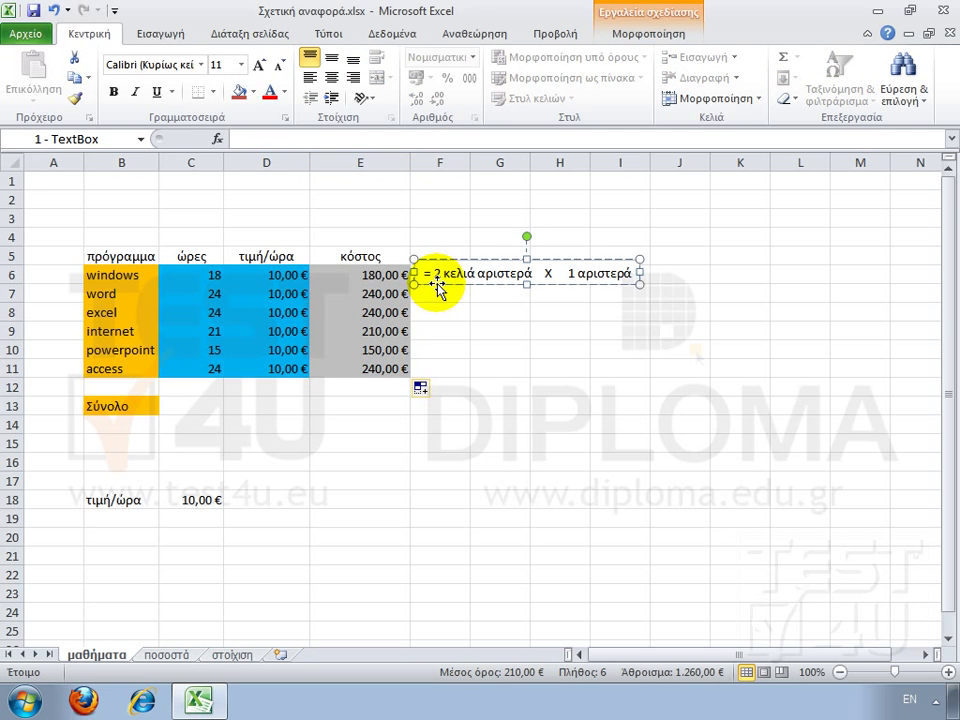
left_click(438, 283)
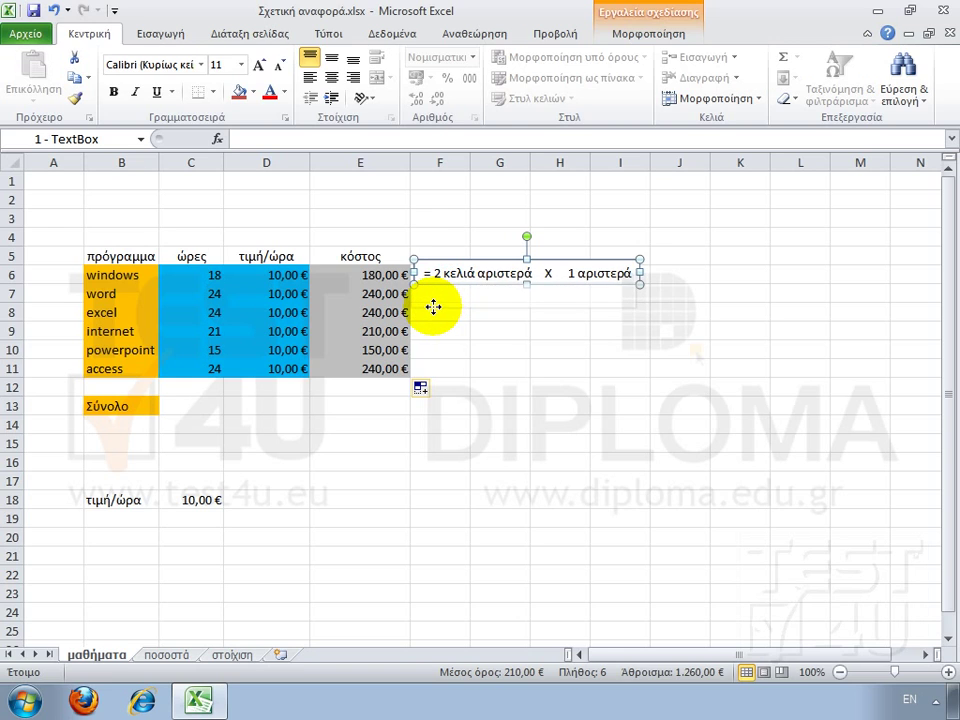
left_click_drag(437, 308, 439, 311)
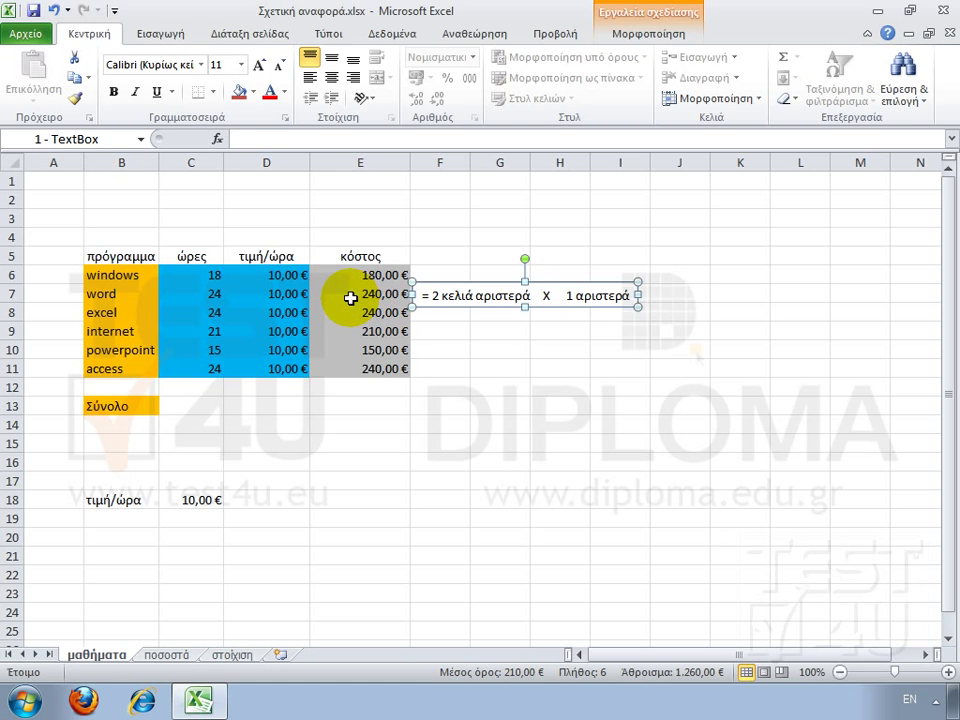
left_click(350, 298)
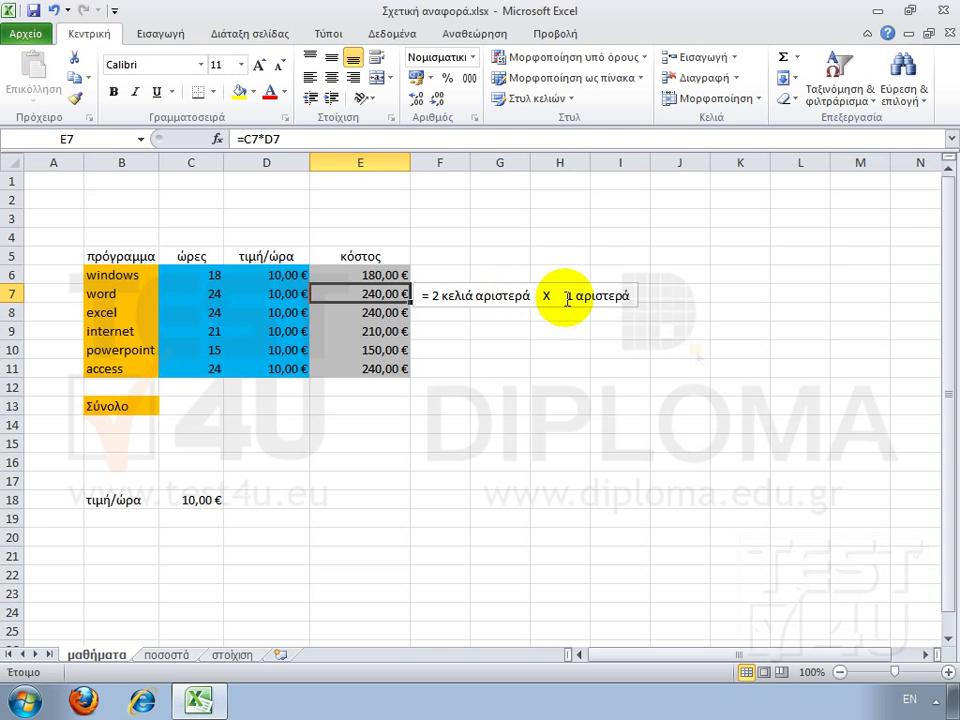
left_click(437, 311)
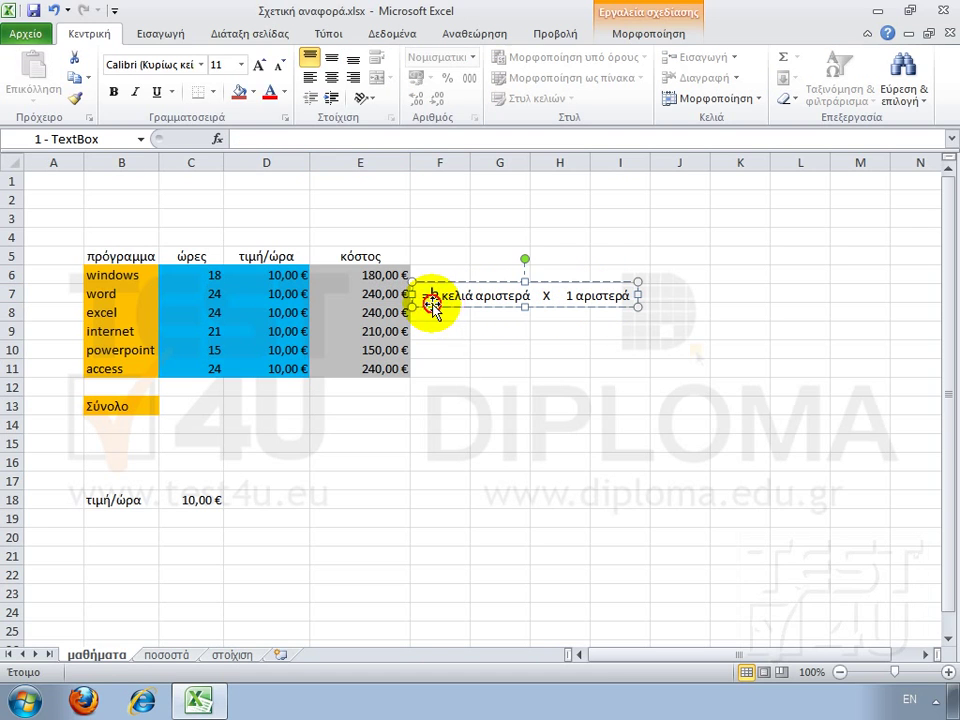
left_click(436, 307)
left_click_drag(441, 323, 441, 345)
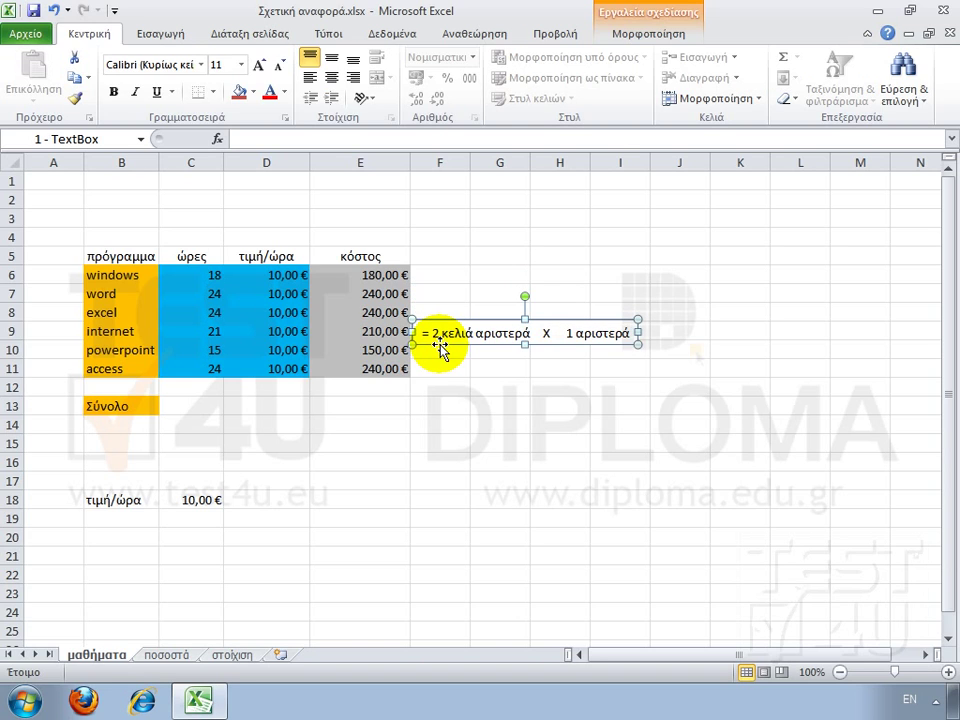
left_click_drag(441, 345, 441, 364)
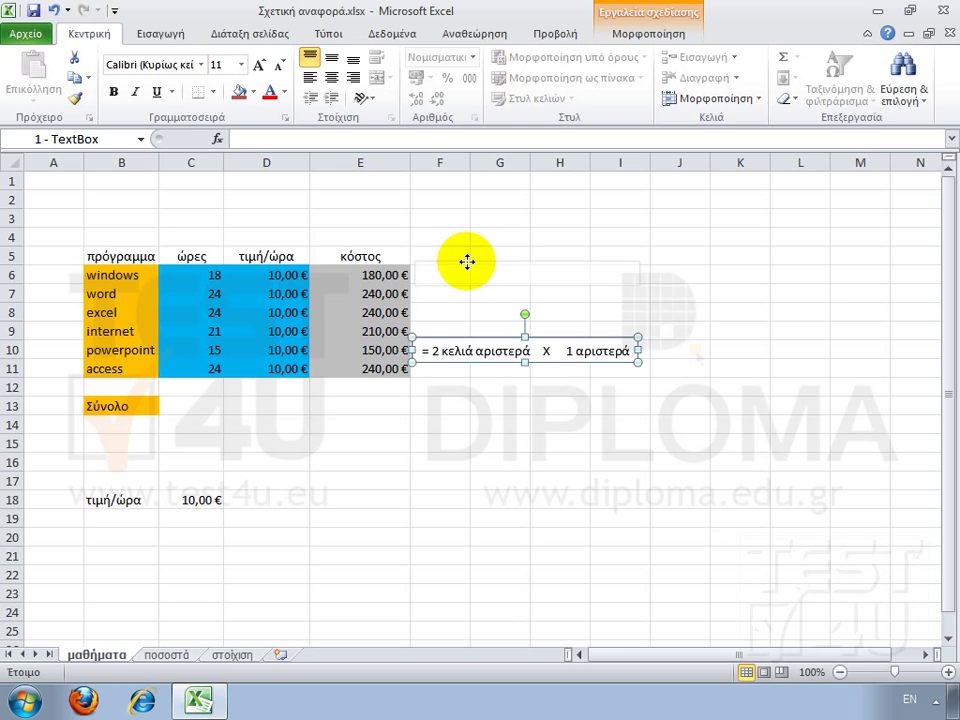
left_click_drag(465, 340, 467, 263)
left_click(454, 343)
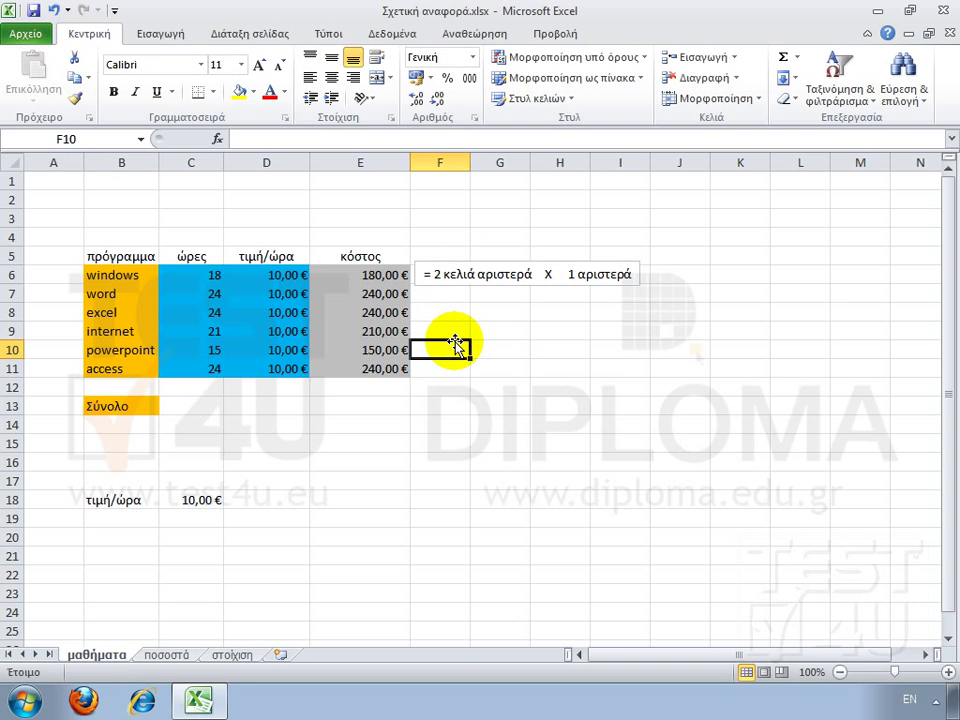
left_click(373, 274)
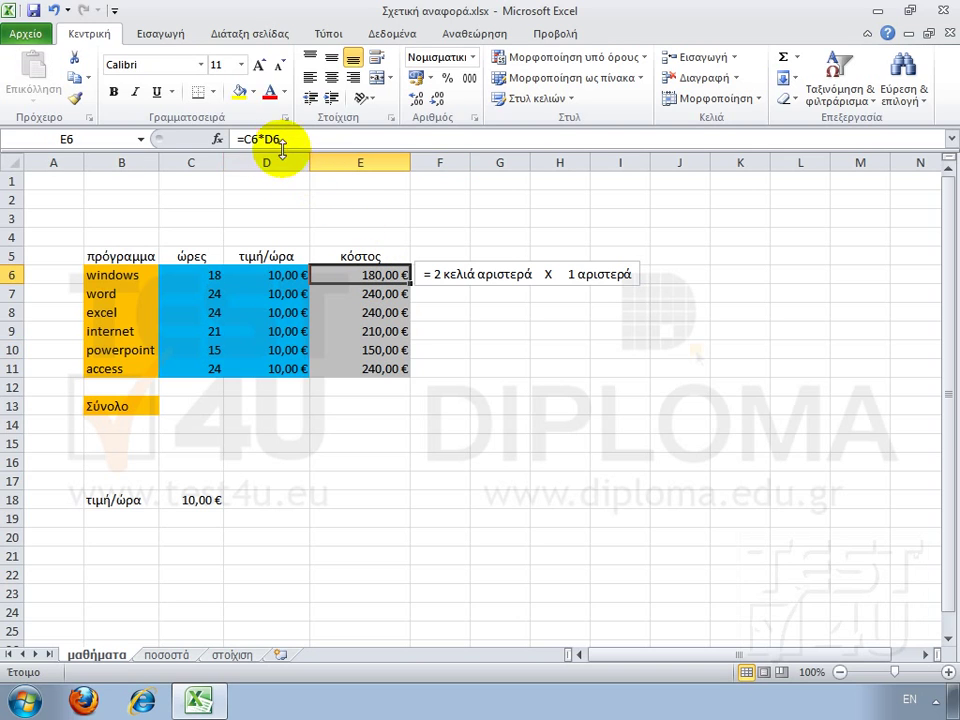